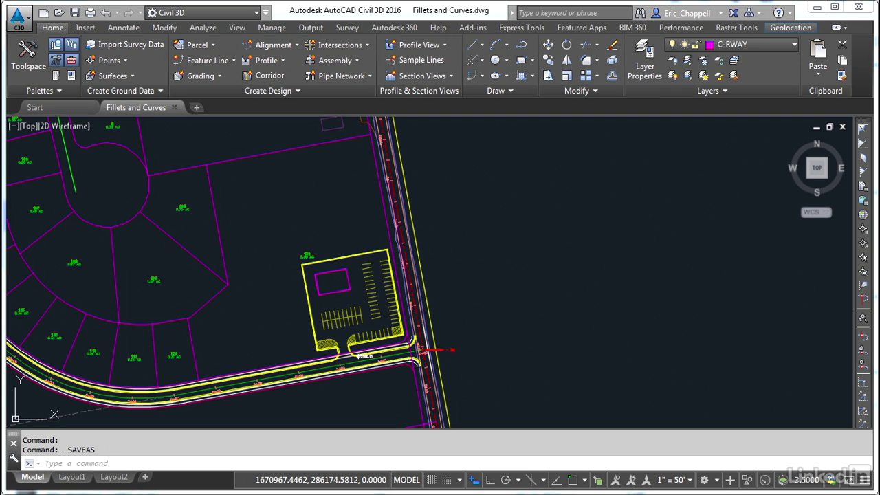
Step: Stretch lot 120's east lot line along the road so it meets the endpoint at the angled rear corner
{"action": "middle_click_drag", "start_coordinate": [337, 256], "coordinate": [371, 270]}
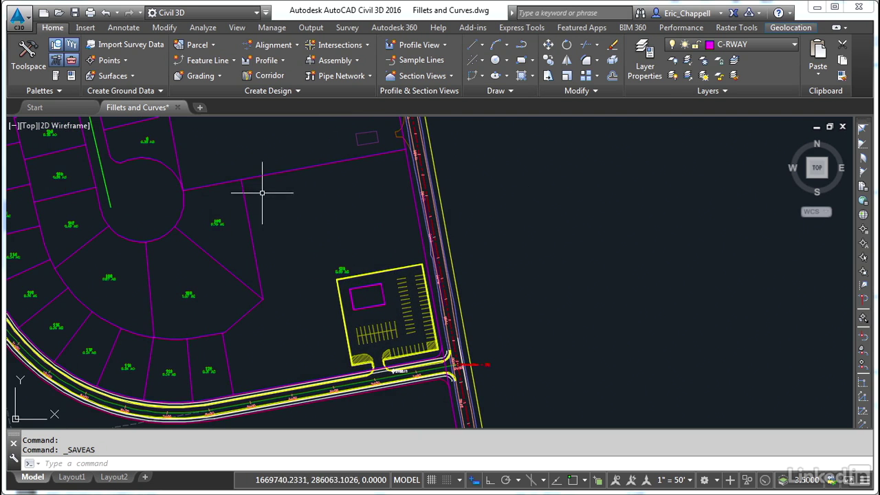
{"action": "scroll", "coordinate": [268, 374], "scroll_direction": "up", "scroll_amount": 2}
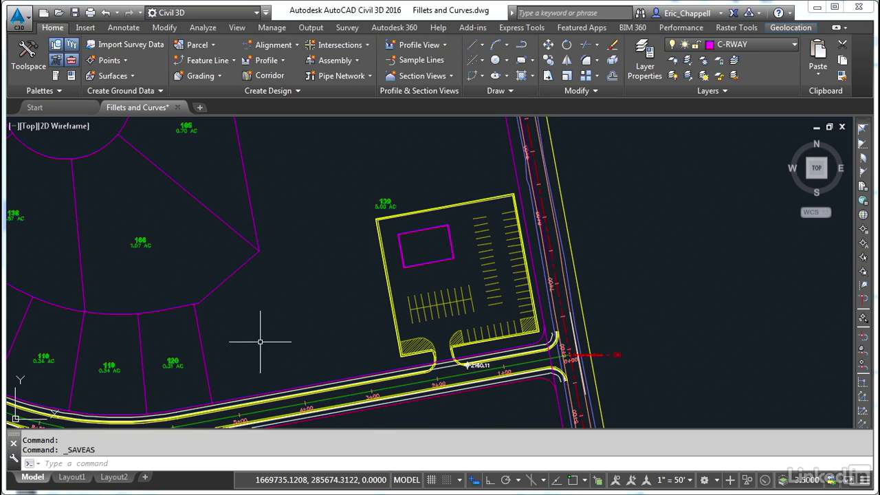
{"action": "middle_click_drag", "start_coordinate": [241, 342], "coordinate": [242, 391]}
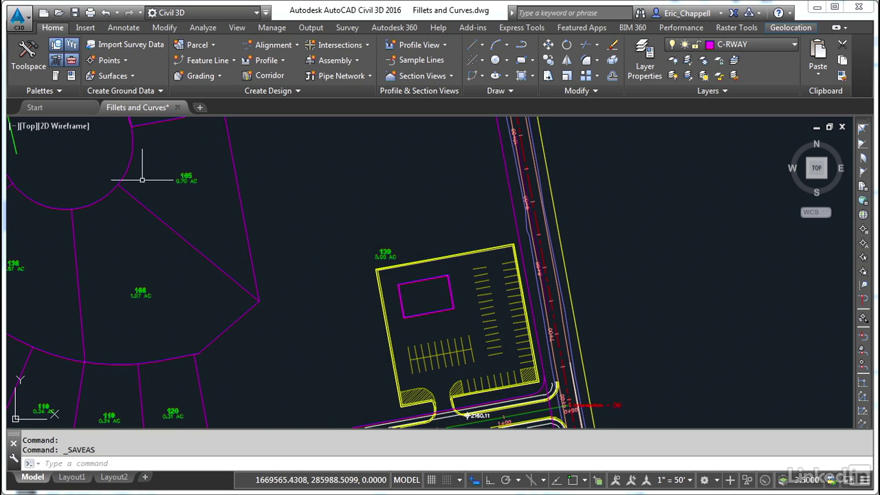
{"action": "middle_click_drag", "start_coordinate": [241, 297], "coordinate": [260, 256]}
{"action": "scroll", "coordinate": [191, 396], "scroll_direction": "up", "scroll_amount": 2}
{"action": "middle_click_drag", "start_coordinate": [191, 396], "coordinate": [279, 339]}
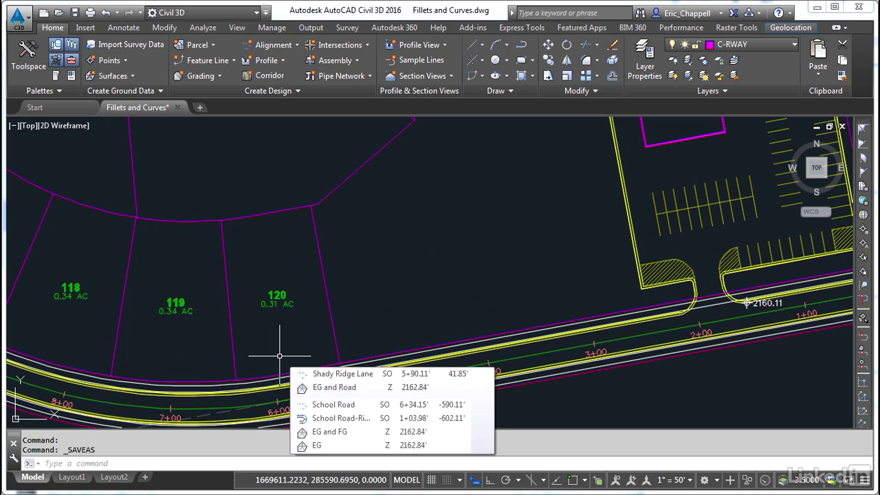
{"action": "left_click", "coordinate": [333, 323]}
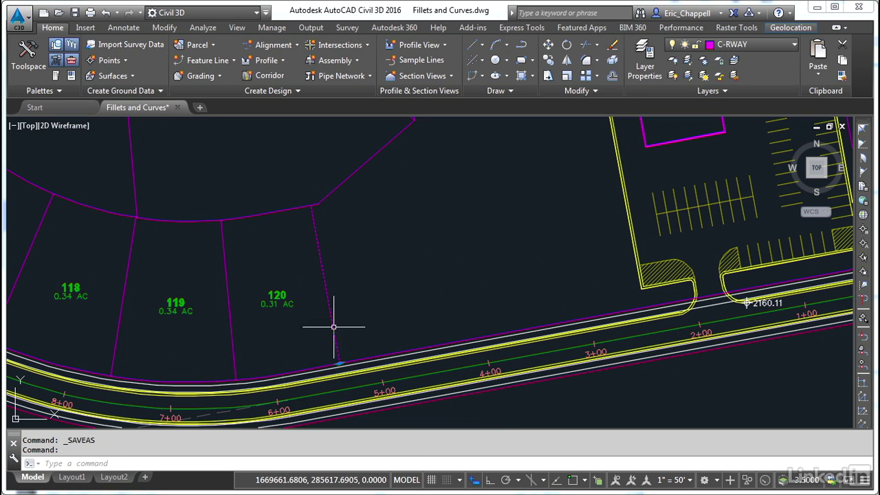
{"action": "left_click", "coordinate": [338, 362]}
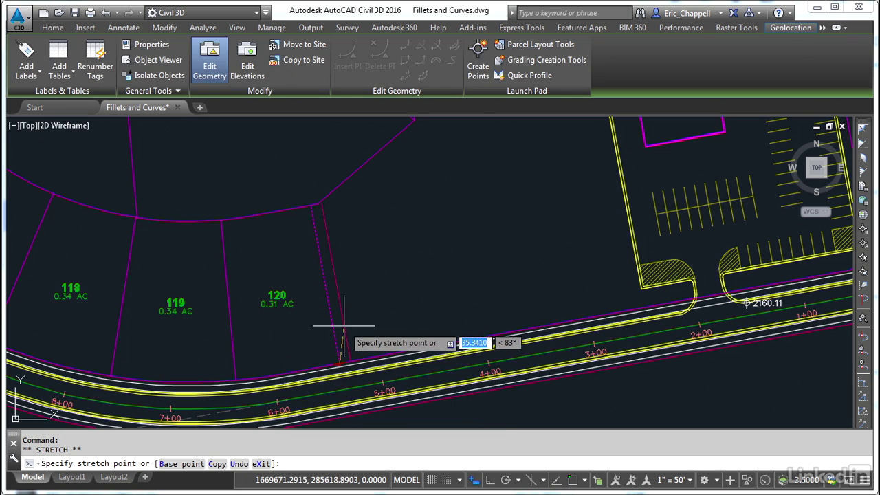
{"action": "right_click", "coordinate": [344, 327], "text": "shift"}
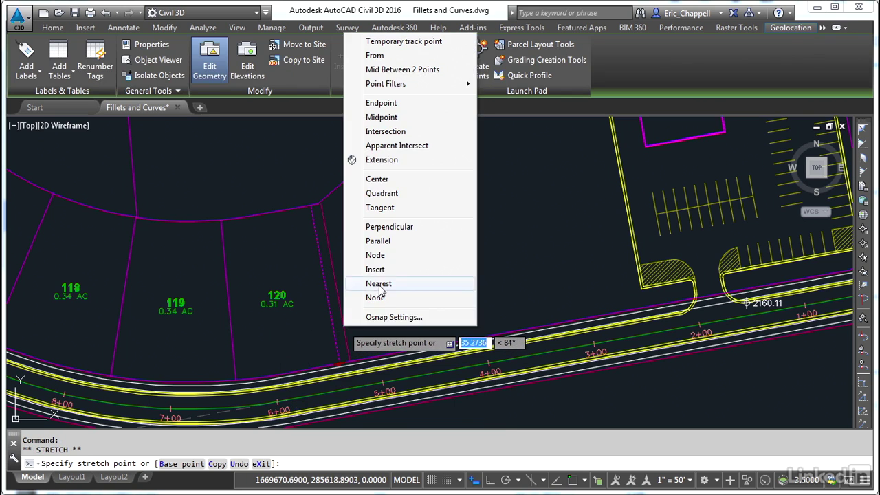
{"action": "left_click", "coordinate": [384, 103]}
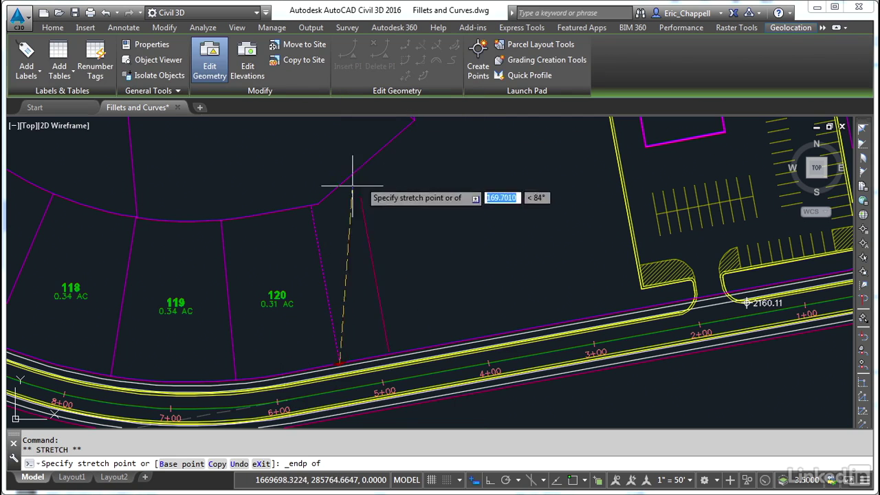
{"action": "left_click", "coordinate": [326, 203]}
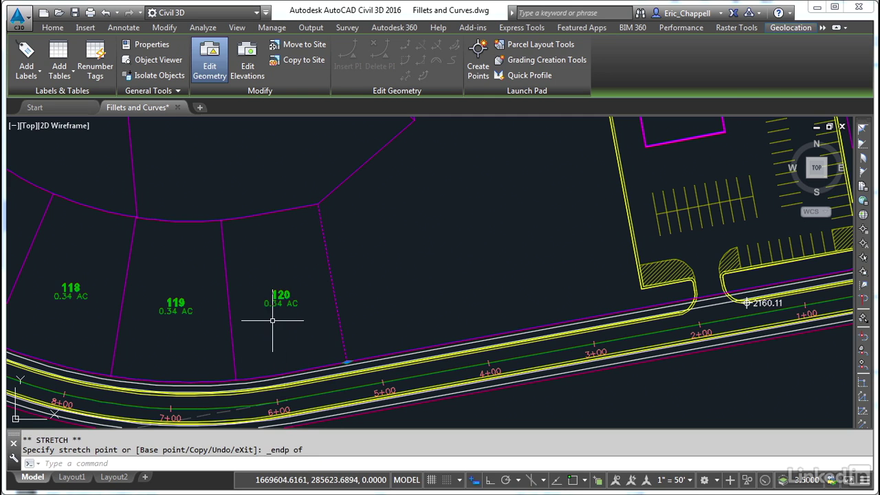
{"action": "key", "text": "Escape"}
Step: Try to round the angled corner on parcel 166's east boundary with the standard Fillet command
{"action": "scroll", "coordinate": [344, 269], "scroll_direction": "down", "scroll_amount": 3}
{"action": "scroll", "coordinate": [330, 271], "scroll_direction": "up", "scroll_amount": 1}
{"action": "scroll", "coordinate": [338, 256], "scroll_direction": "up", "scroll_amount": 5}
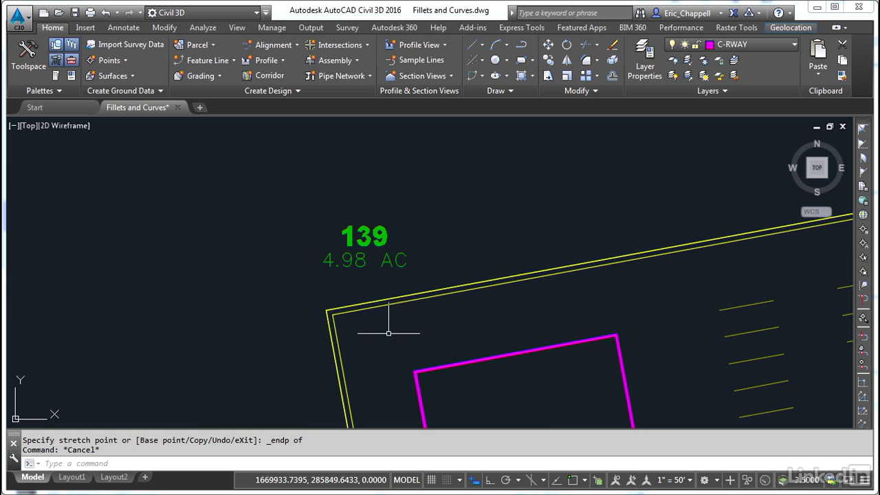
{"action": "scroll", "coordinate": [377, 329], "scroll_direction": "down", "scroll_amount": 5}
{"action": "scroll", "coordinate": [365, 357], "scroll_direction": "down", "scroll_amount": 3}
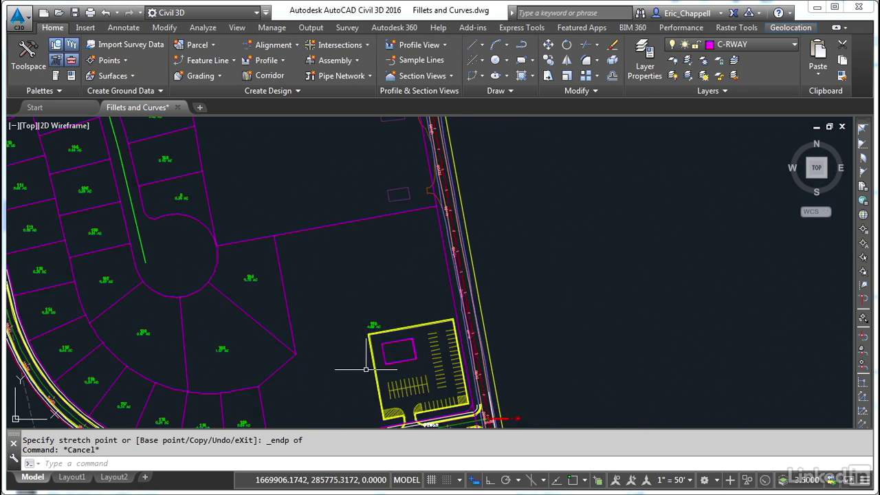
{"action": "middle_click_drag", "start_coordinate": [373, 362], "coordinate": [371, 307]}
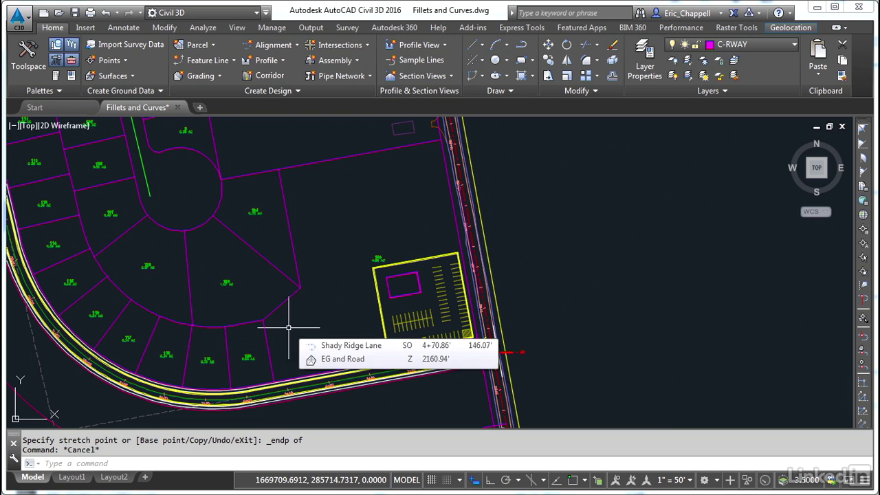
{"action": "left_click", "coordinate": [285, 300]}
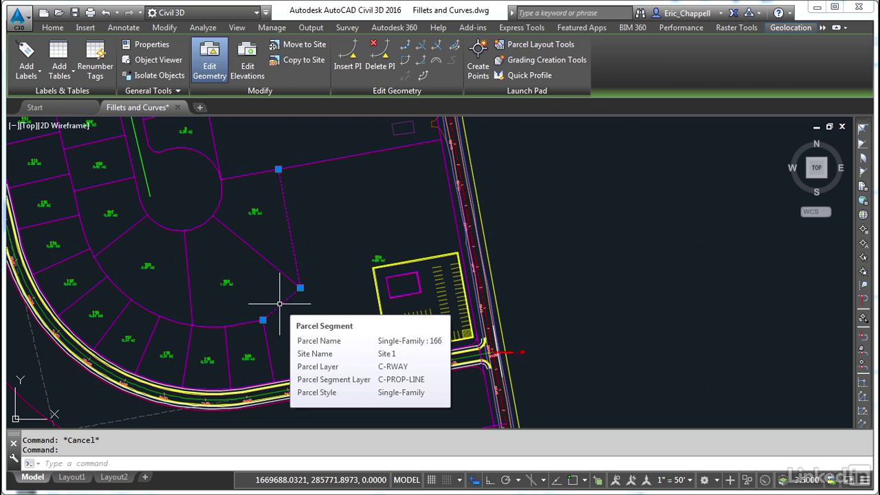
{"action": "key", "text": "Escape"}
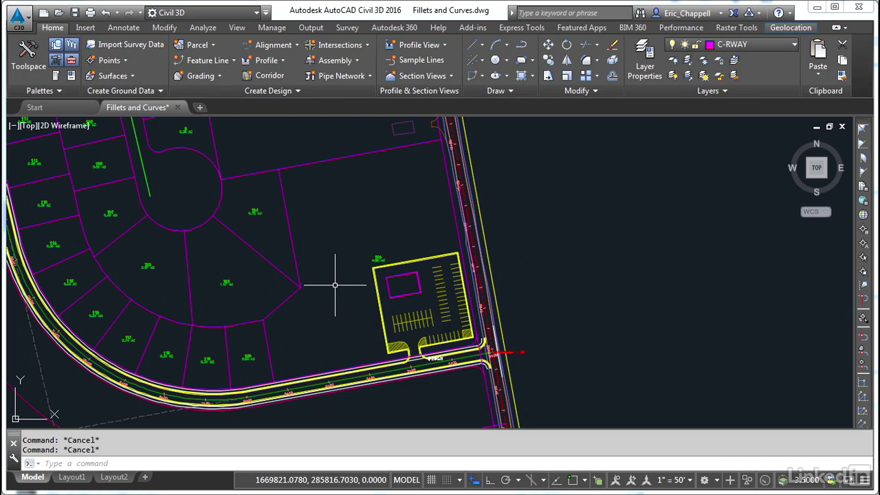
{"action": "type", "text": "F"}
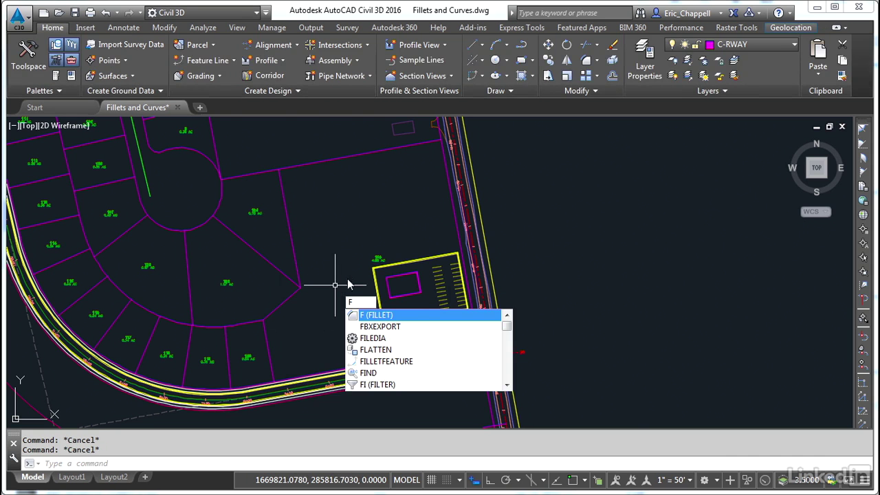
{"action": "left_click", "coordinate": [371, 315]}
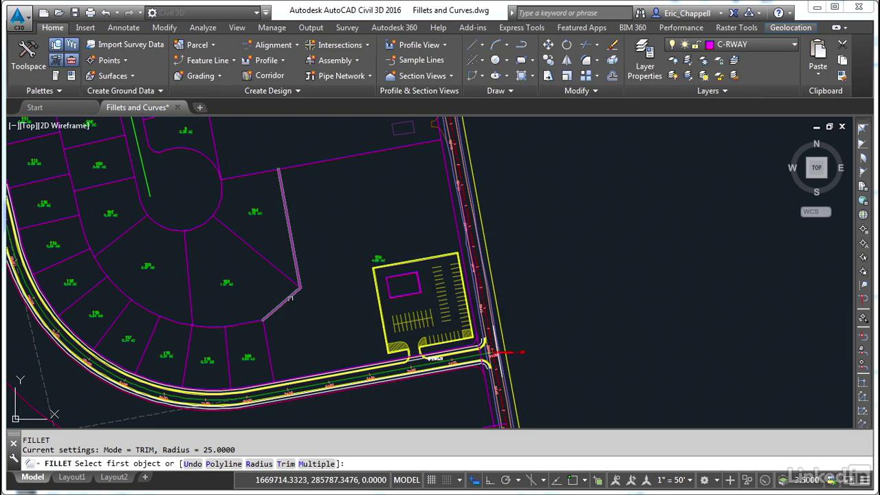
{"action": "left_click", "coordinate": [290, 299]}
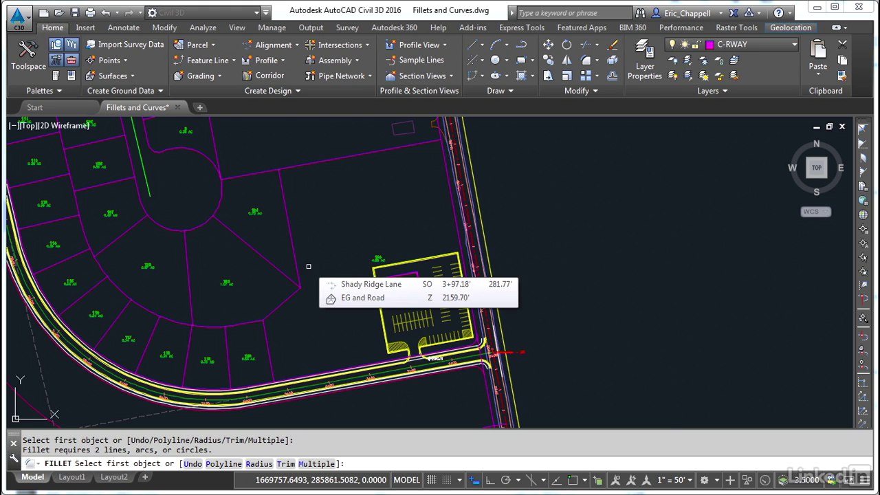
{"action": "key", "text": "Escape"}
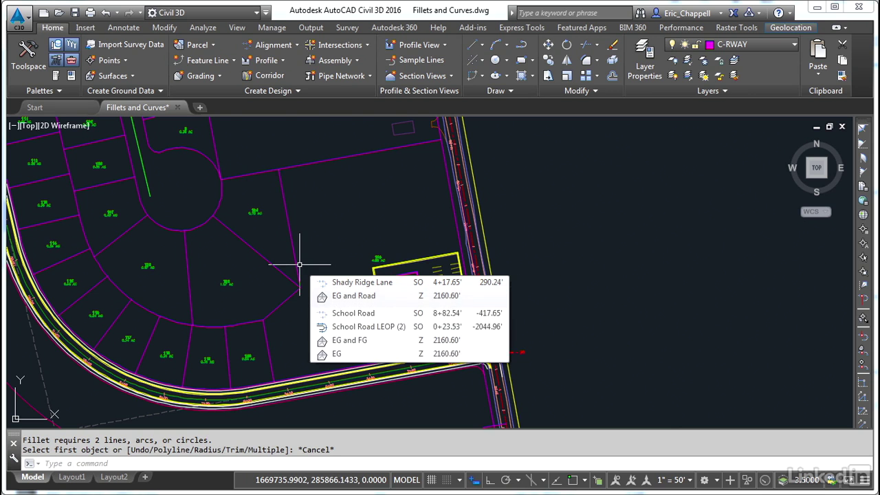
Step: Fillet the angled corner on parcel 166's east boundary with the feature line fillet tool at a 50 ft radius
{"action": "left_click", "coordinate": [289, 235]}
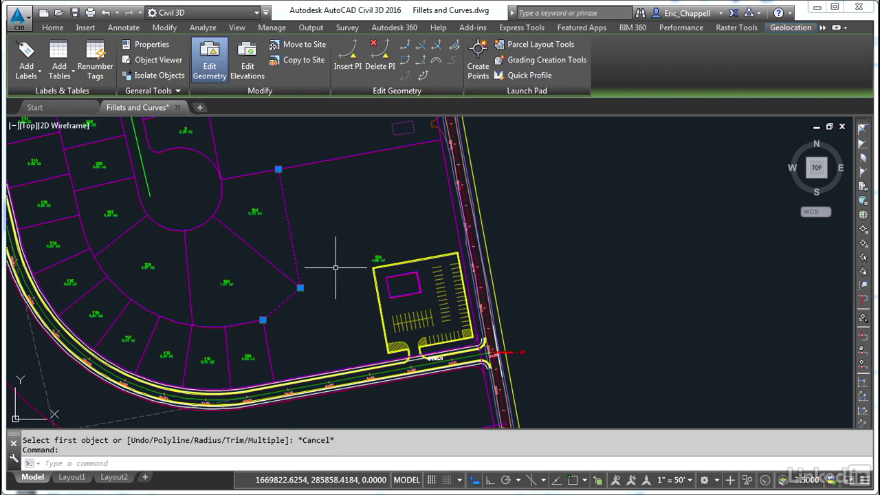
{"action": "left_click", "coordinate": [421, 62]}
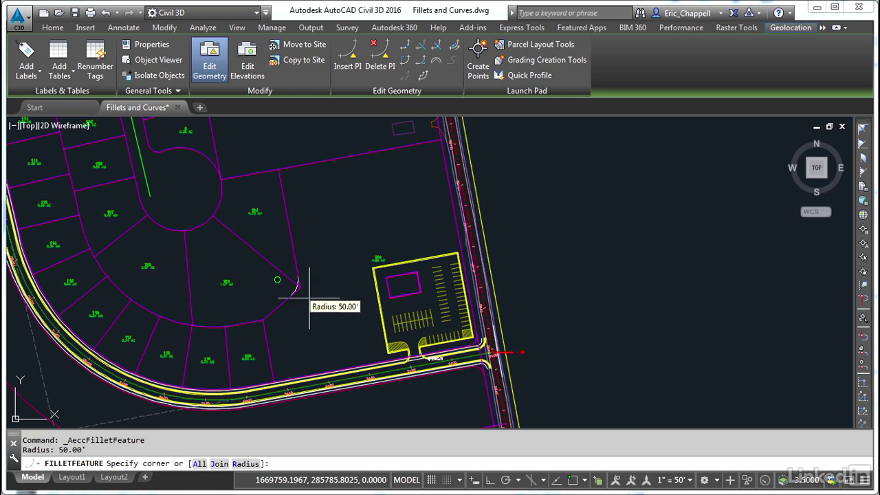
{"action": "scroll", "coordinate": [301, 295], "scroll_direction": "up", "scroll_amount": 4}
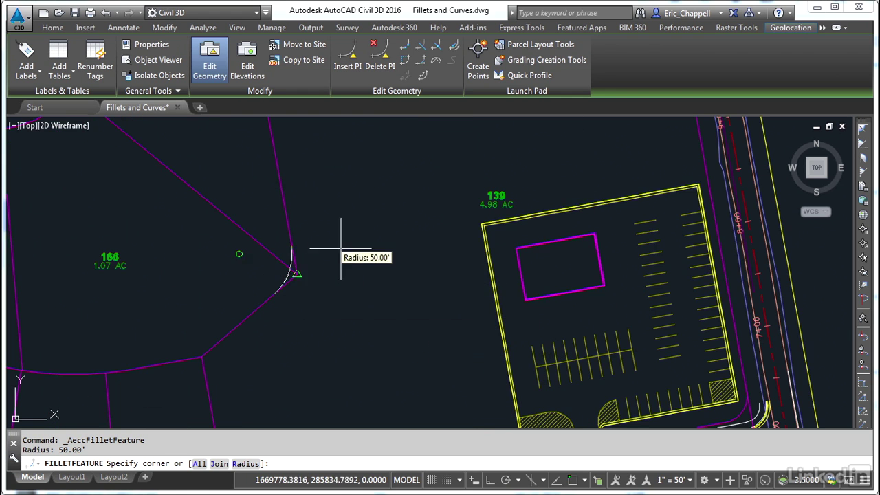
{"action": "left_click", "coordinate": [296, 275]}
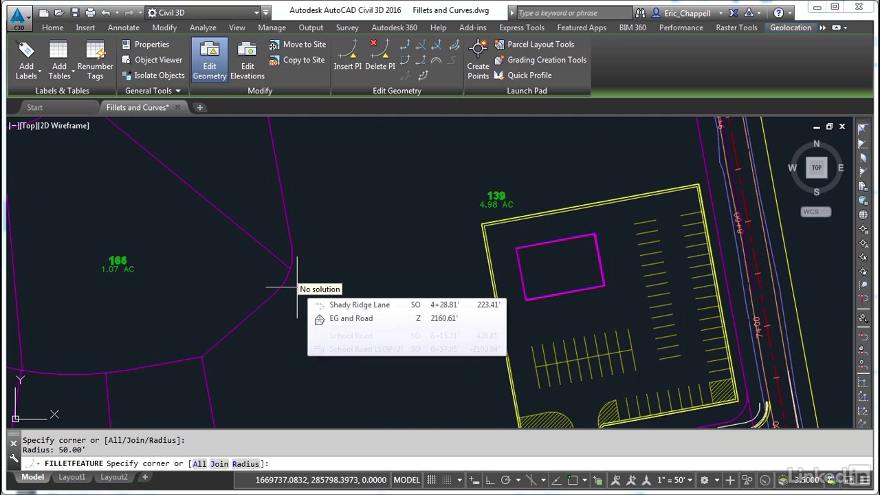
{"action": "key", "text": "Return"}
{"action": "left_click", "coordinate": [296, 287]}
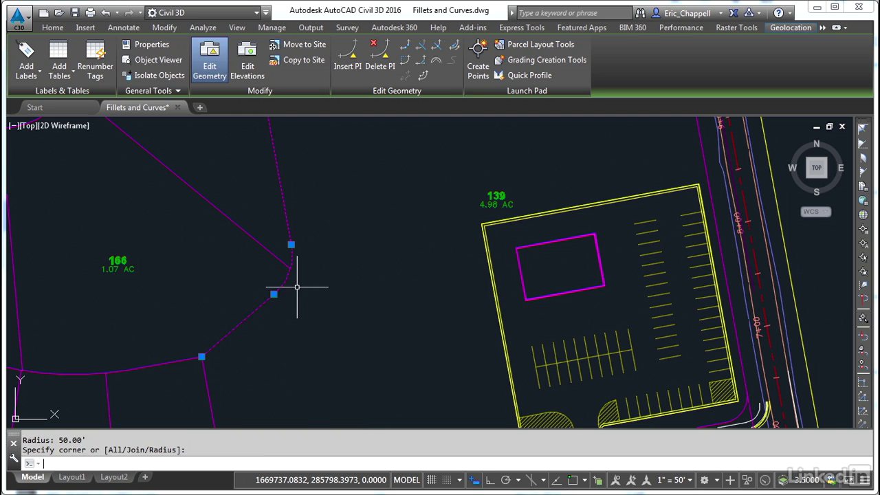
{"action": "key", "text": "Escape"}
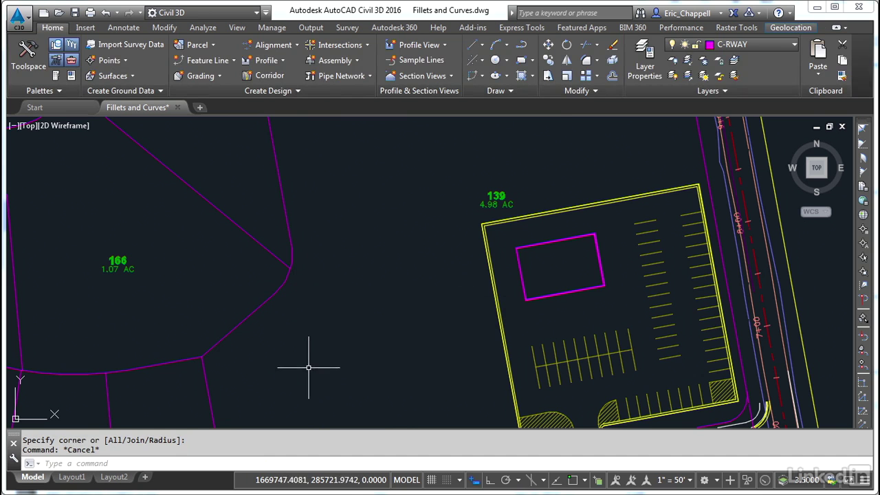
Step: Edit the filleted curve on parcel 166's east boundary and set its radius to 100 ft
{"action": "scroll", "coordinate": [299, 362], "scroll_direction": "down", "scroll_amount": 3}
{"action": "middle_click_drag", "start_coordinate": [299, 363], "coordinate": [251, 357]}
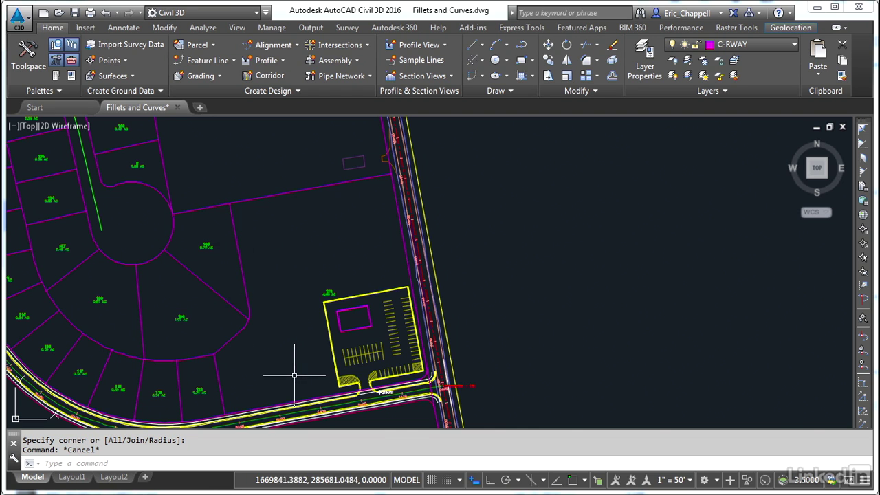
{"action": "left_click", "coordinate": [245, 295]}
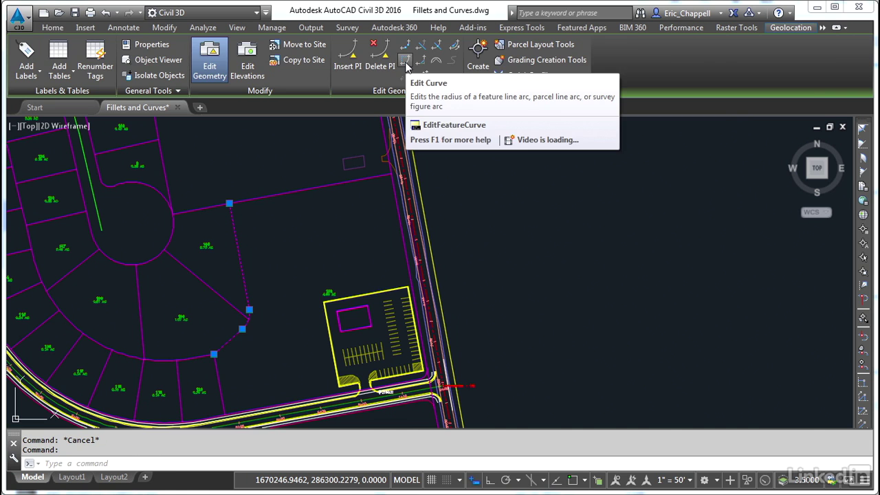
{"action": "left_click", "coordinate": [406, 64]}
{"action": "scroll", "coordinate": [271, 269], "scroll_direction": "up", "scroll_amount": 4}
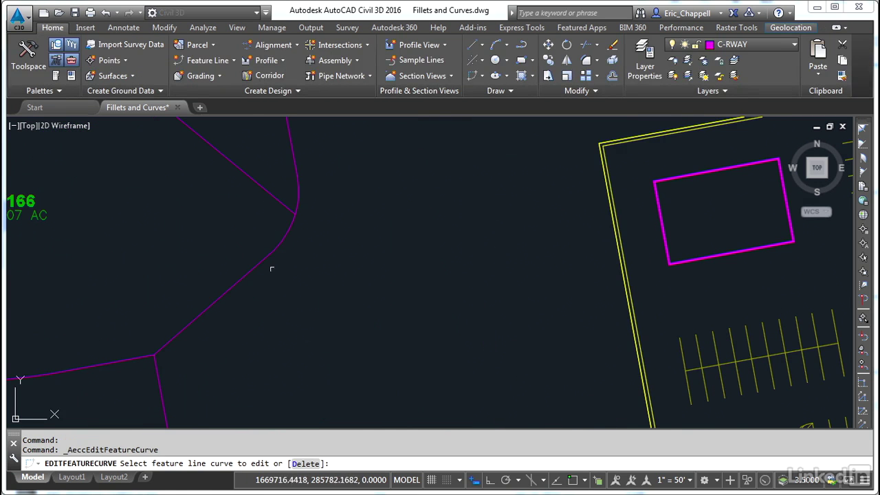
{"action": "left_click", "coordinate": [287, 232]}
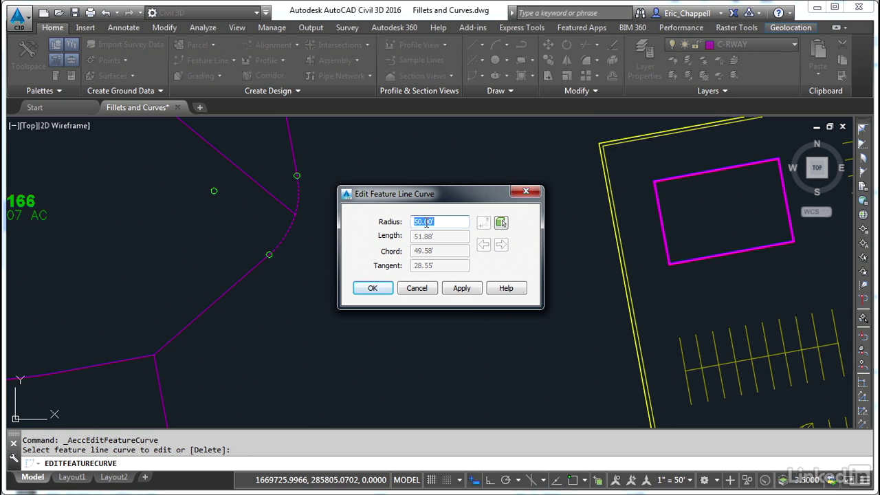
{"action": "left_click_drag", "start_coordinate": [433, 199], "coordinate": [523, 193]}
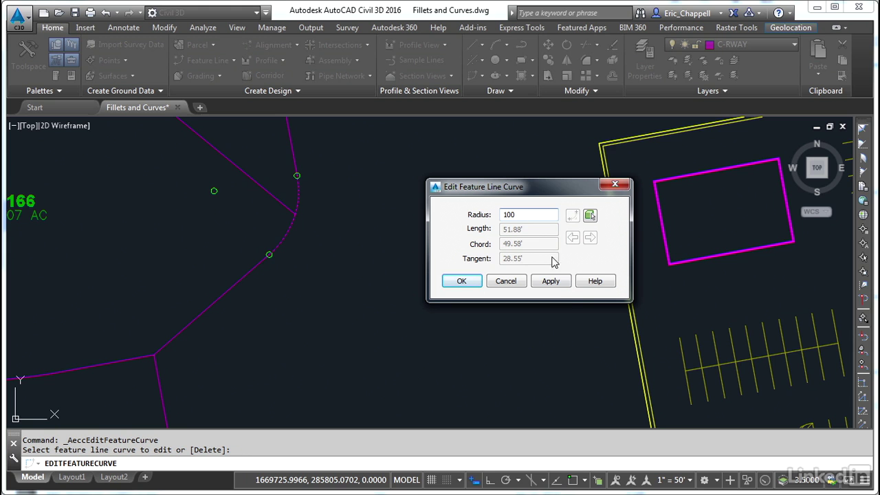
{"action": "left_click", "coordinate": [550, 281]}
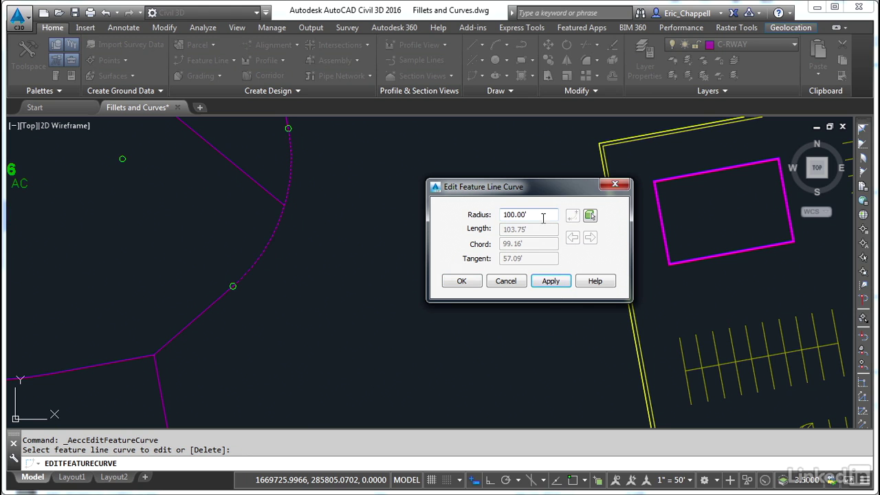
{"action": "left_click", "coordinate": [460, 282]}
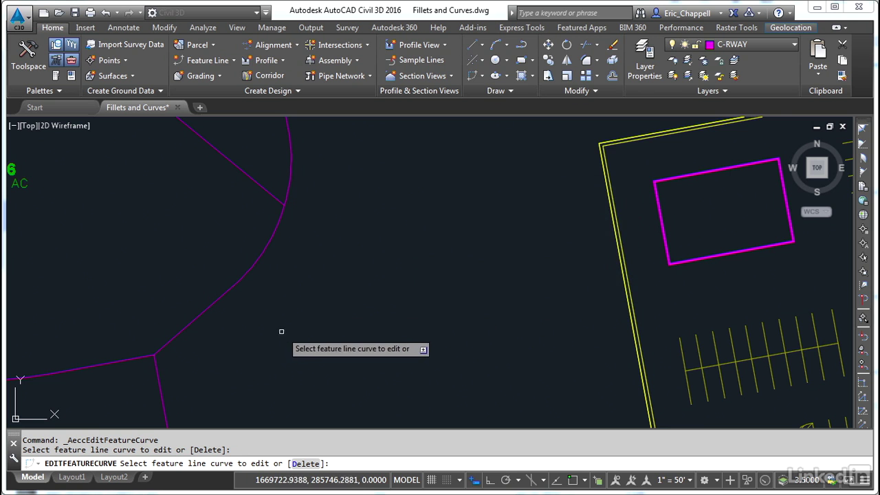
Step: Try to set the radius of the same parcel curve to 30 ft
{"action": "scroll", "coordinate": [279, 329], "scroll_direction": "down", "scroll_amount": 8}
{"action": "scroll", "coordinate": [286, 313], "scroll_direction": "up", "scroll_amount": 3}
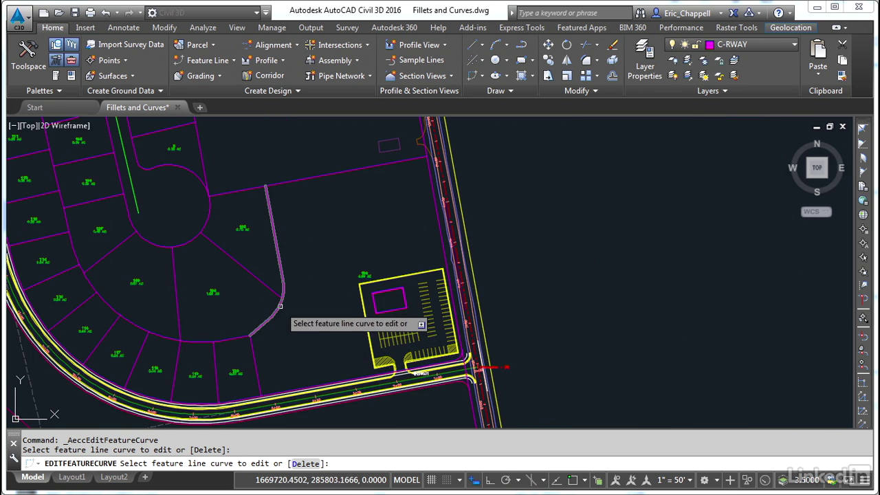
{"action": "left_click", "coordinate": [280, 311]}
{"action": "left_click_drag", "start_coordinate": [547, 217], "coordinate": [473, 217]}
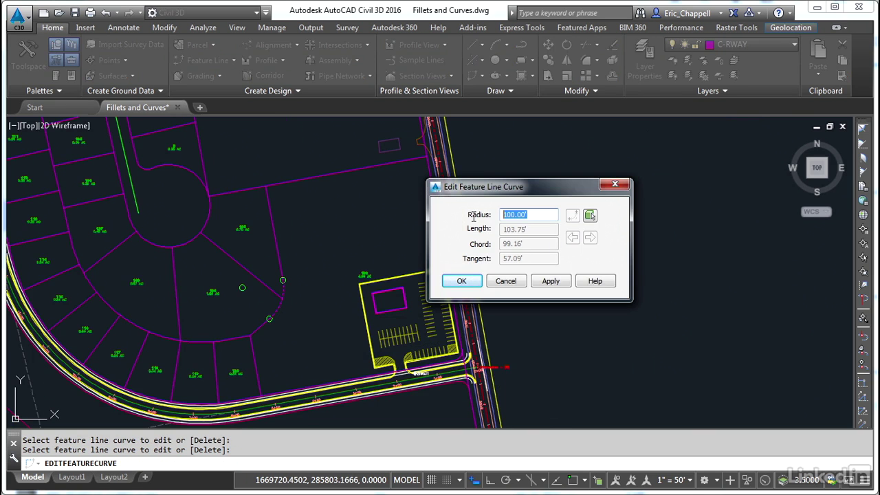
{"action": "type", "text": "30"}
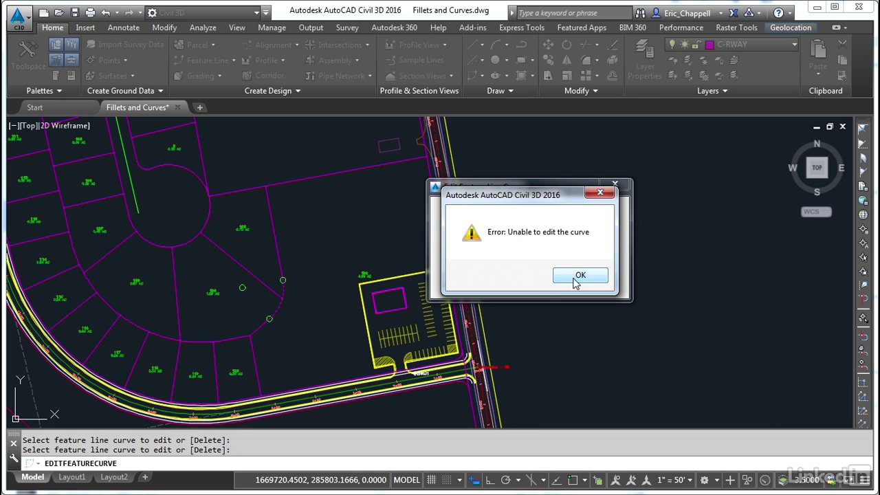
{"action": "left_click", "coordinate": [576, 278]}
Step: Try to set the radius of the filleted curve on parcel 166's east boundary to 250 ft
{"action": "left_click_drag", "start_coordinate": [532, 216], "coordinate": [489, 215]}
{"action": "type", "text": "250"}
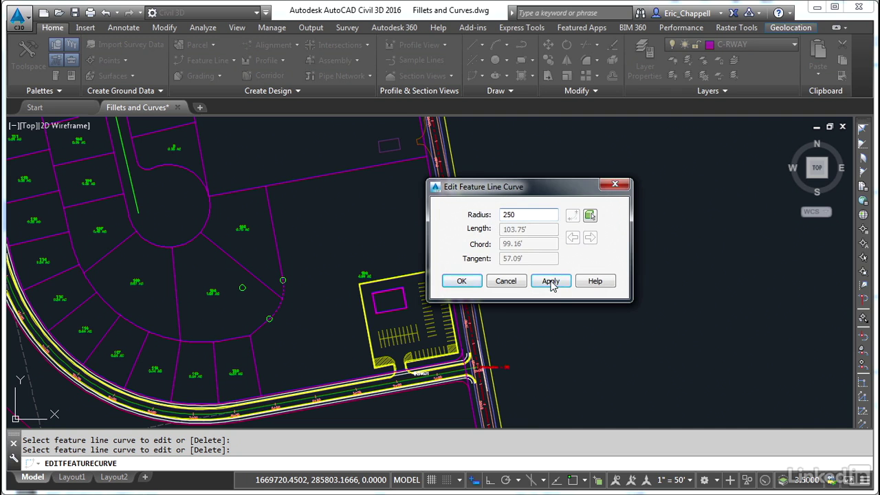
{"action": "left_click", "coordinate": [550, 281]}
{"action": "left_click", "coordinate": [576, 277]}
Step: Set the radius of the filleted parcel curve to 200 ft and finish the curve editing
{"action": "left_click_drag", "start_coordinate": [525, 216], "coordinate": [485, 232]}
{"action": "left_click", "coordinate": [550, 283]}
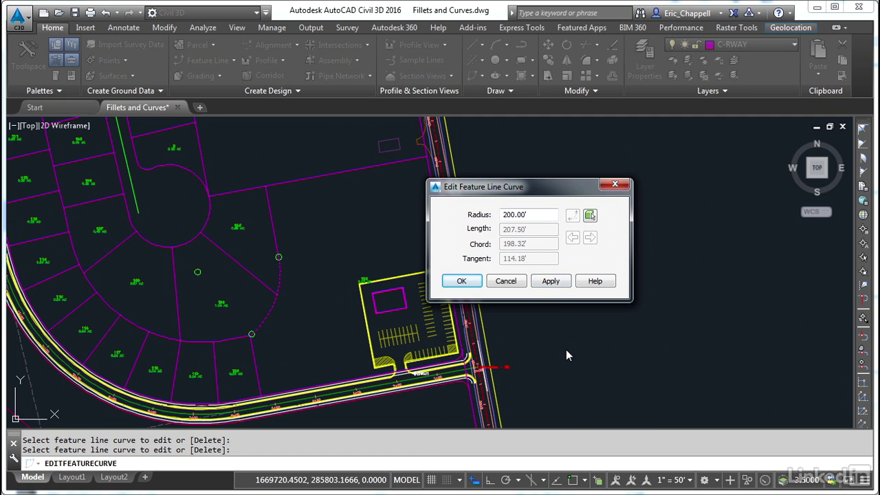
{"action": "left_click", "coordinate": [462, 281]}
{"action": "key", "text": "Escape"}
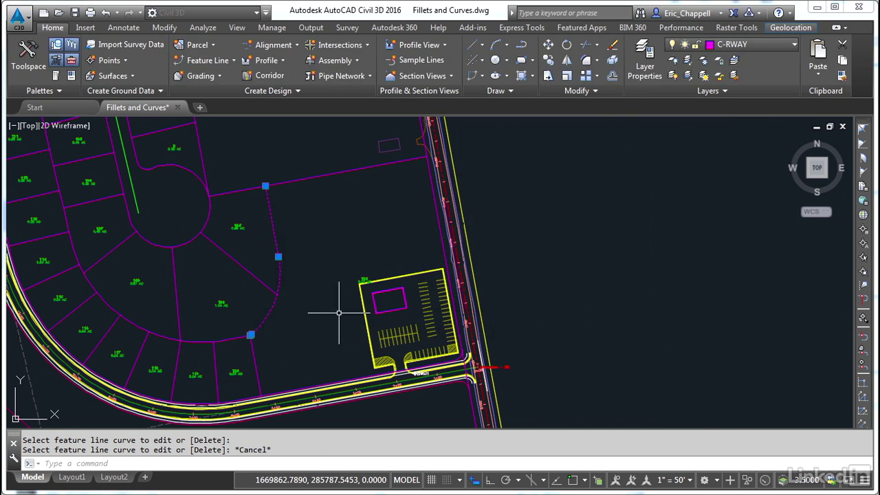
Step: Examine parcel 139's number and area label at the parking lot and the lots beside the road near parcel 120, with the boundary deselected
{"action": "scroll", "coordinate": [359, 280], "scroll_direction": "up", "scroll_amount": 2}
{"action": "scroll", "coordinate": [358, 280], "scroll_direction": "up", "scroll_amount": 4}
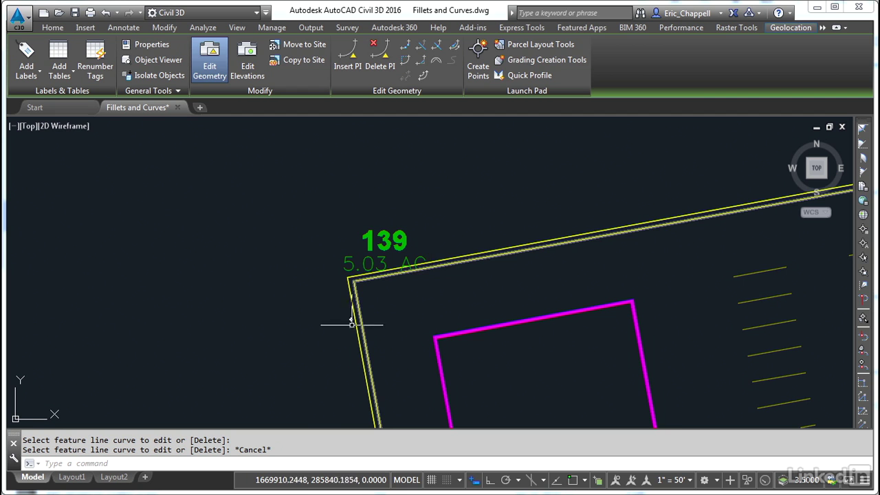
{"action": "scroll", "coordinate": [278, 366], "scroll_direction": "down", "scroll_amount": 5}
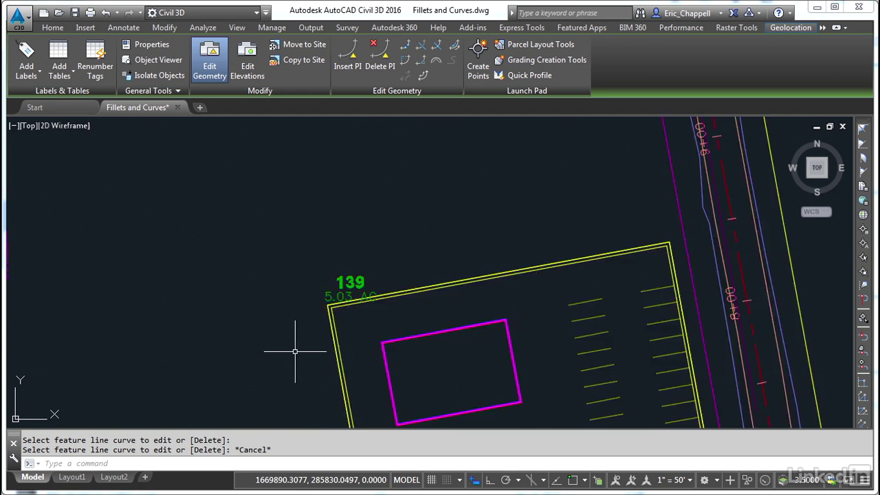
{"action": "middle_click_drag", "start_coordinate": [278, 366], "coordinate": [343, 302]}
{"action": "key", "text": "Escape"}
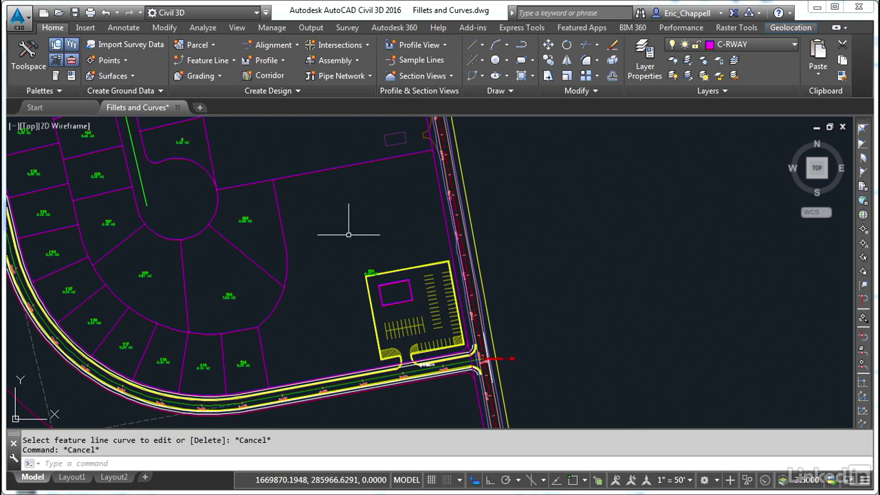
{"action": "mouse_move", "coordinate": [300, 364]}
{"action": "middle_mouse_down"}
{"action": "mouse_move", "coordinate": [302, 348]}
{"action": "mouse_move", "coordinate": [273, 291]}
{"action": "middle_mouse_up"}
{"action": "scroll", "coordinate": [273, 291], "scroll_direction": "up", "scroll_amount": 4}
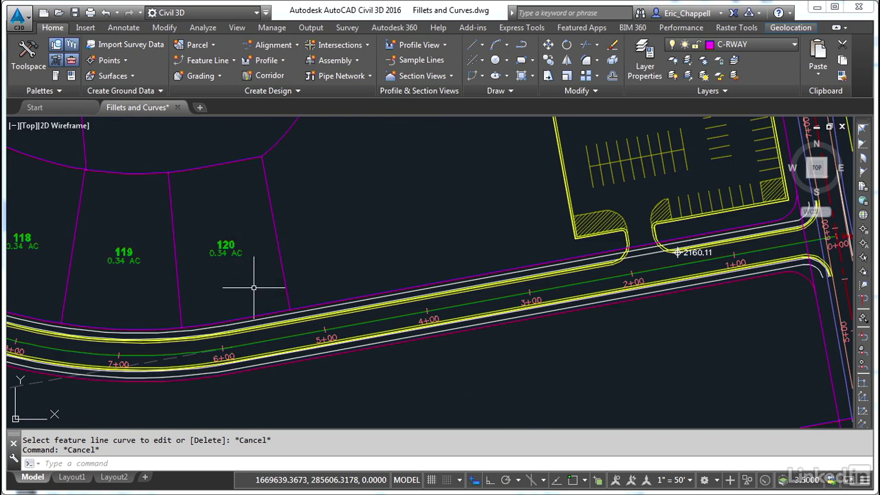
{"action": "scroll", "coordinate": [246, 298], "scroll_direction": "down", "scroll_amount": 2}
{"action": "scroll", "coordinate": [246, 298], "scroll_direction": "down", "scroll_amount": 3}
{"action": "middle_click_drag", "start_coordinate": [265, 270], "coordinate": [202, 290]}
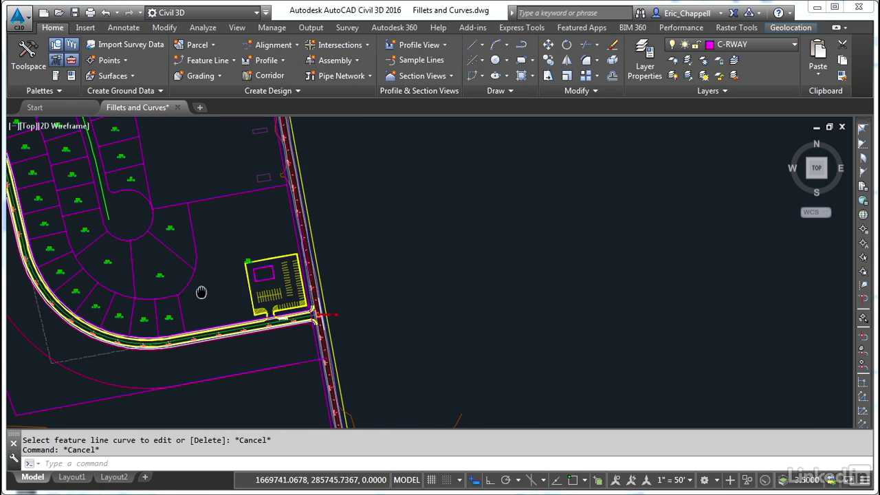